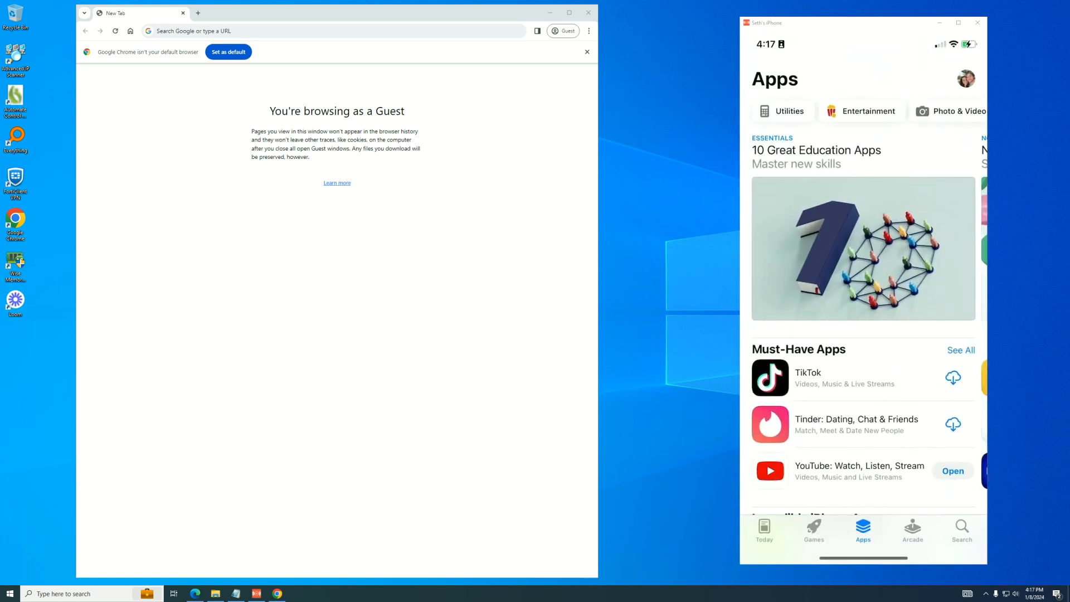
# Search the App Store for 'microsoft authenticator' by typing 'mic'.
pyautogui.click(973, 532)
pyautogui.click(973, 531)
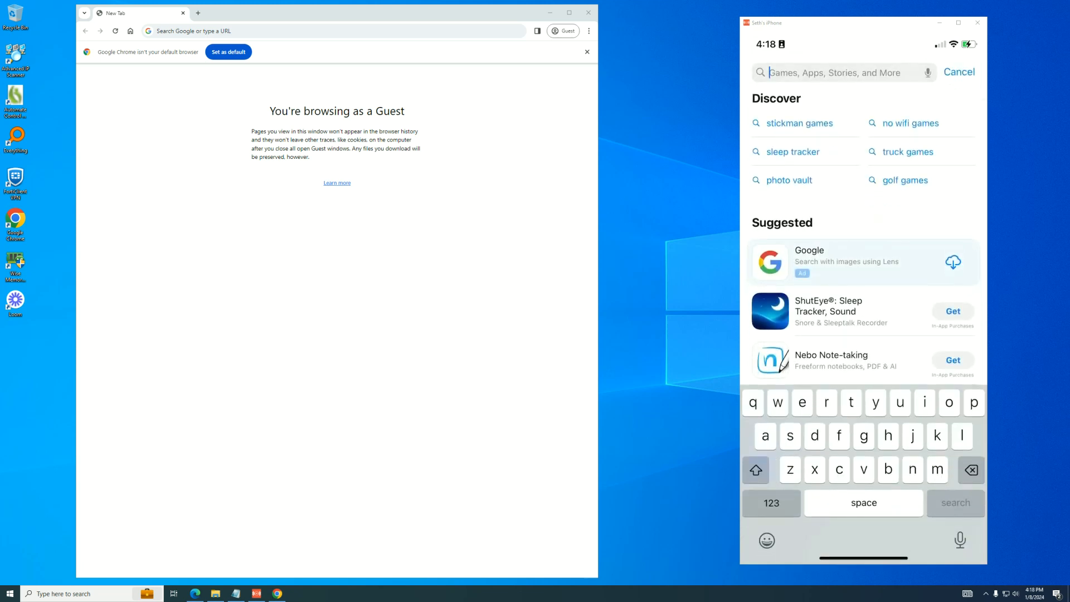
pyautogui.write('mic')
pyautogui.click(808, 107)
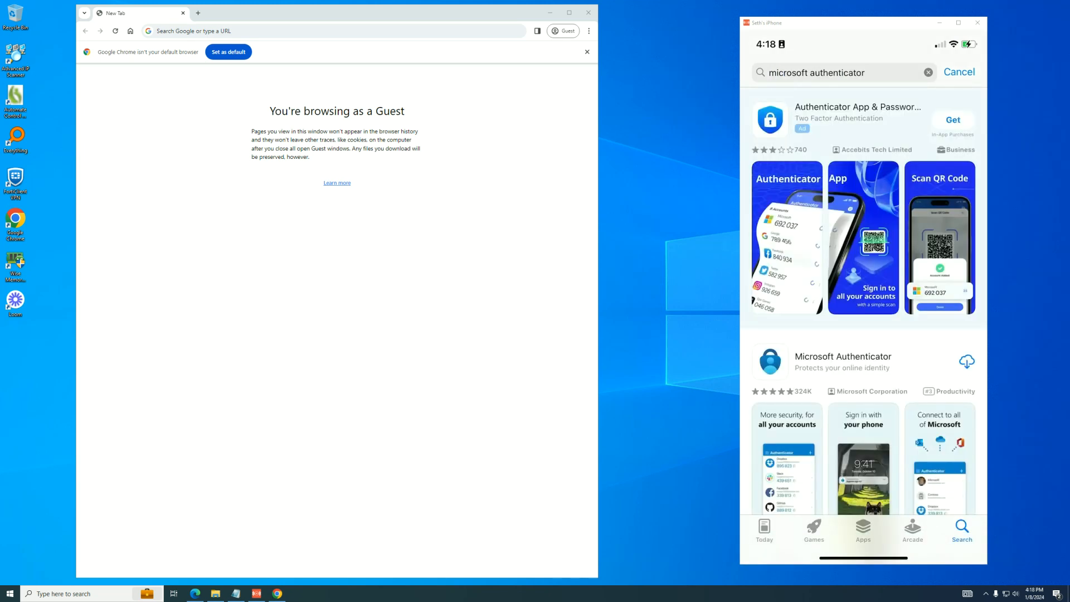
# Launch the installed Microsoft Authenticator from its App Store listing.
pyautogui.scroll(-1, 863, 301)
pyautogui.scroll(1, 863, 301)
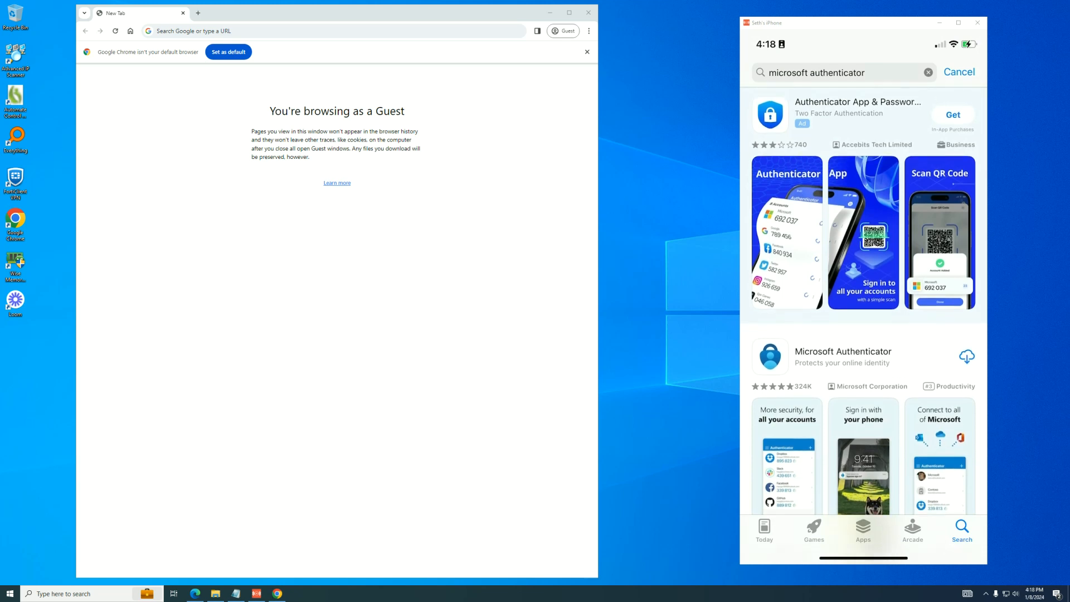
pyautogui.scroll(-5, 864, 301)
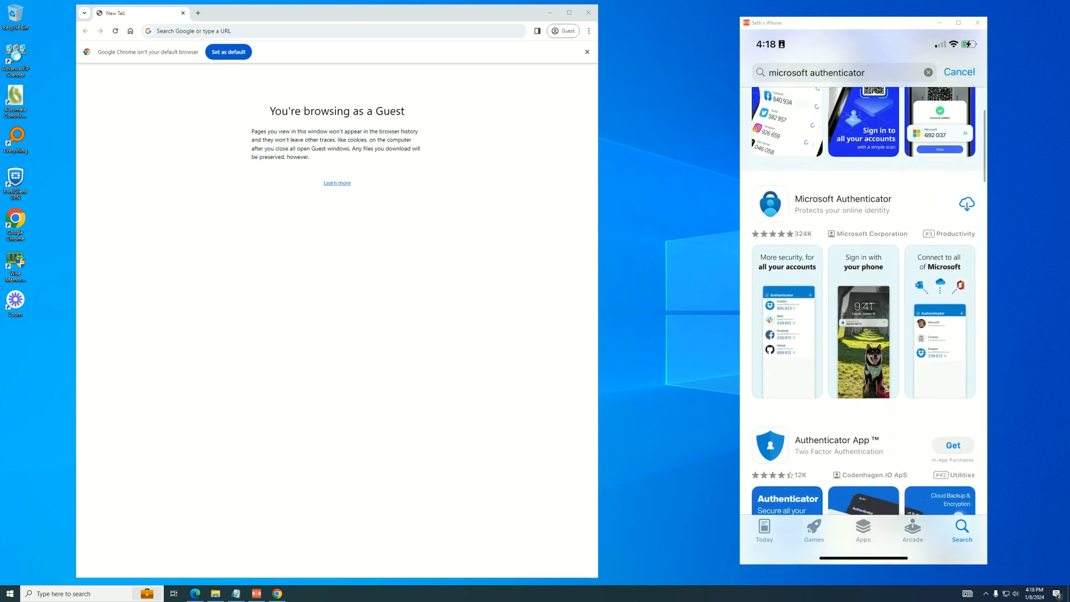
pyautogui.scroll(-2, 863, 301)
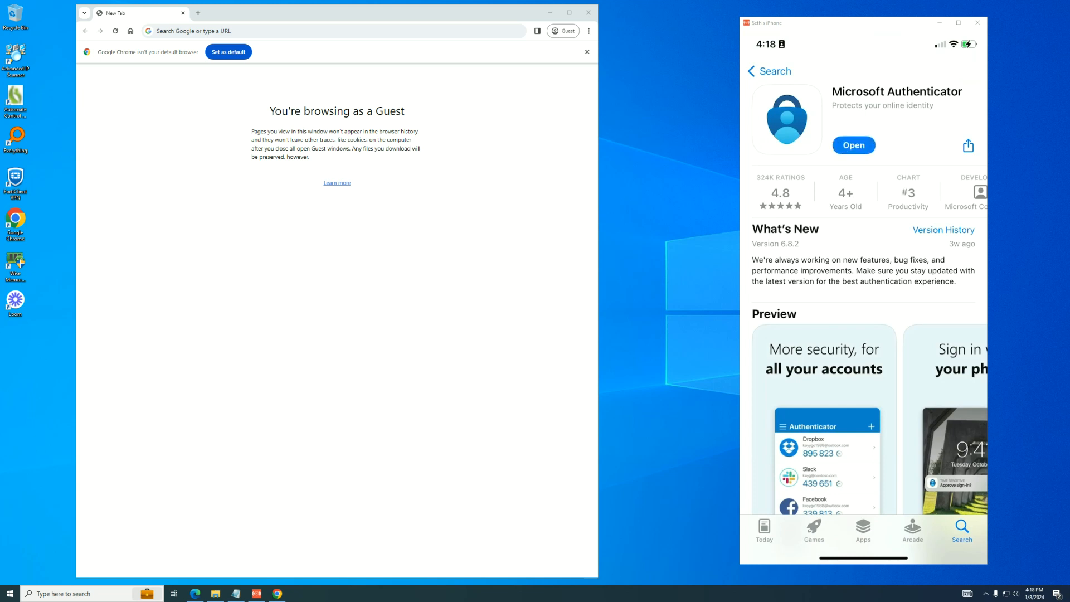
pyautogui.click(856, 144)
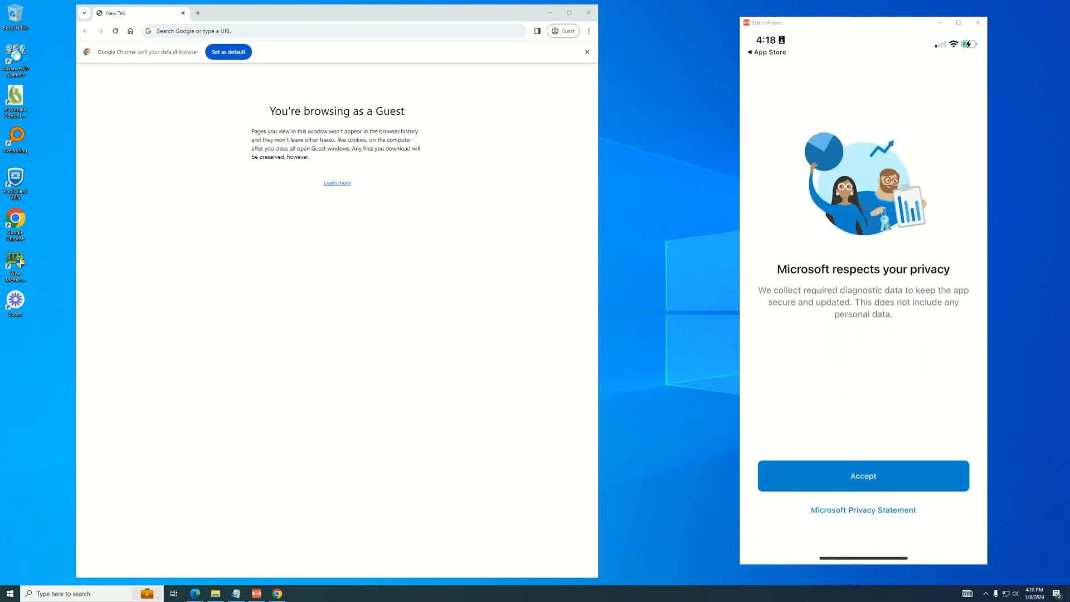
pyautogui.moveTo(454, 12); pyautogui.dragTo(482, 12)
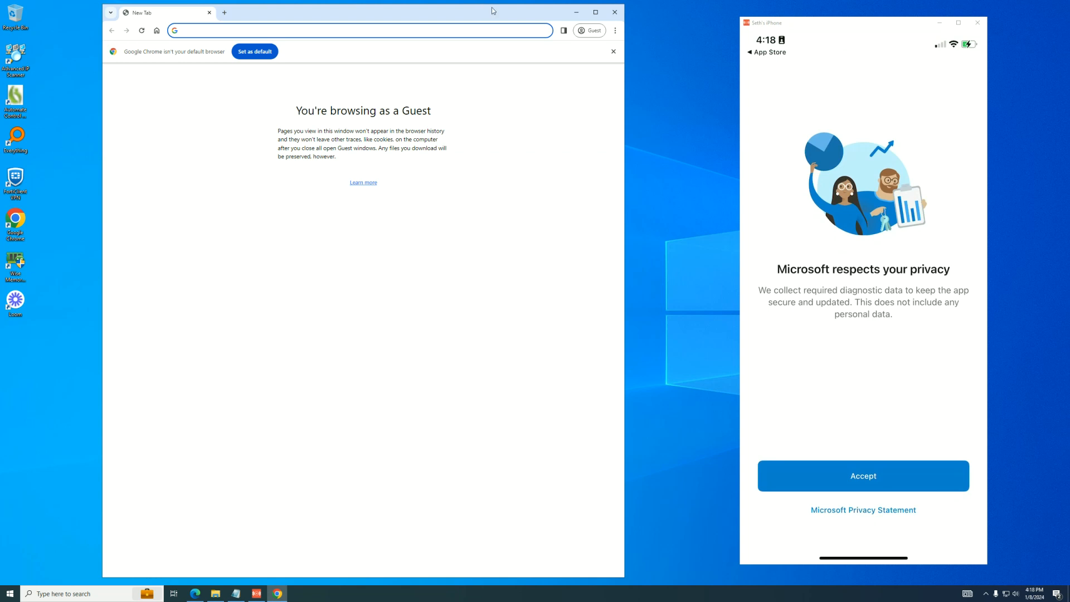
# Load office.com in Chrome and choose Sign in on the Microsoft 365 page.
pyautogui.write('o')
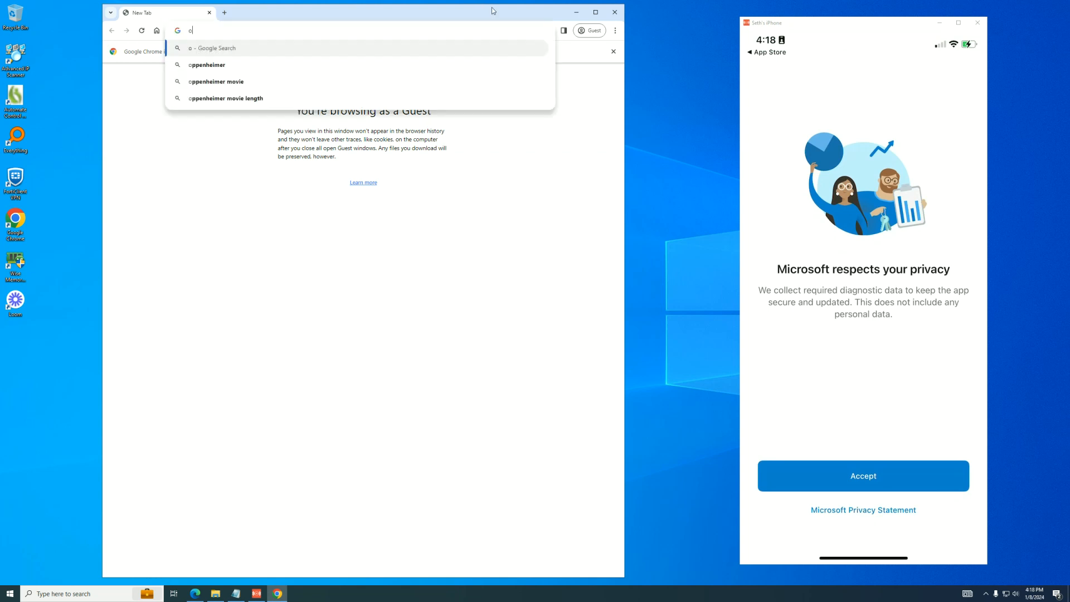
pyautogui.write('ffice.com')
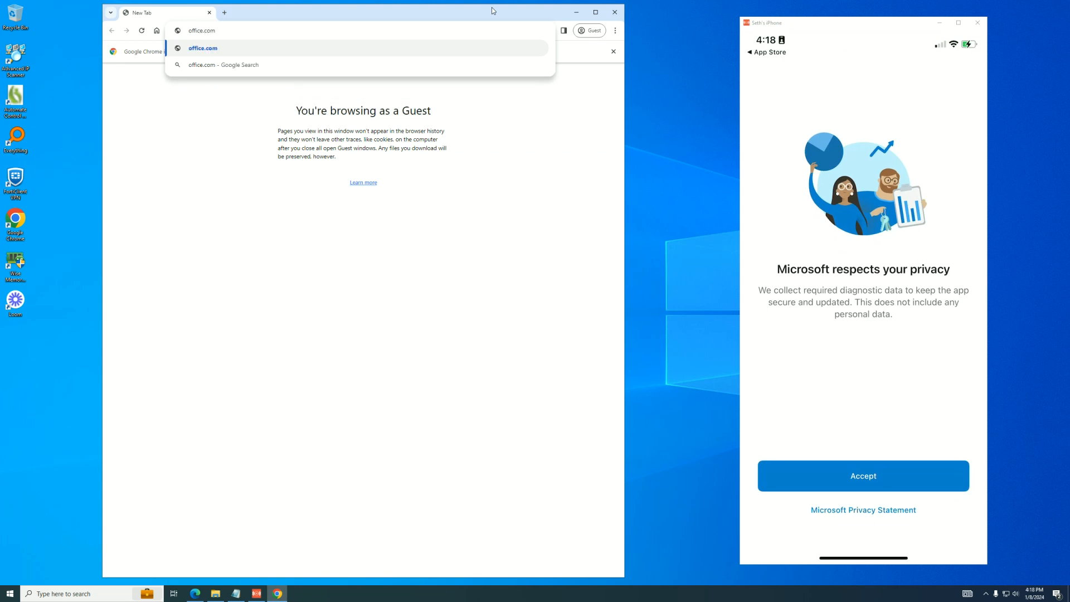
pyautogui.press('Return')
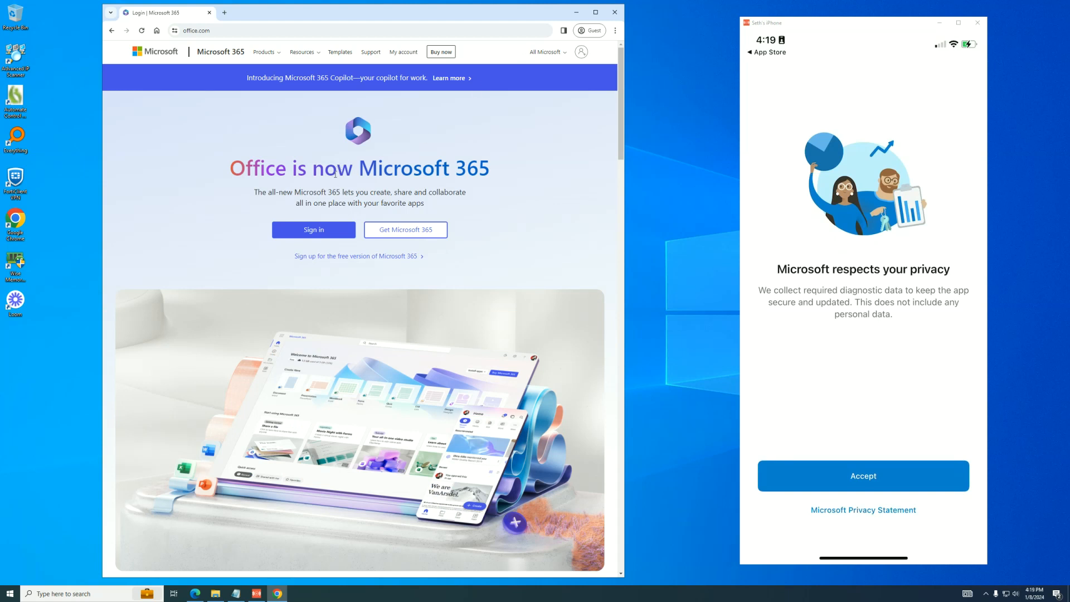
pyautogui.click(316, 233)
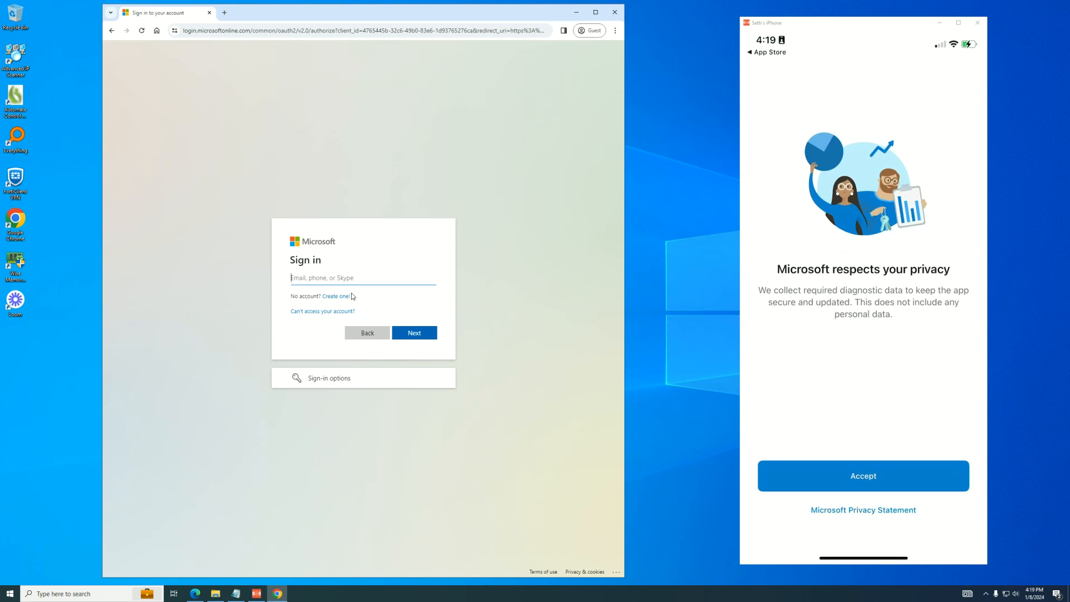
# Enter the work account's e-mail, then sign in with the password pasted from Notepad.
pyautogui.press('Return')
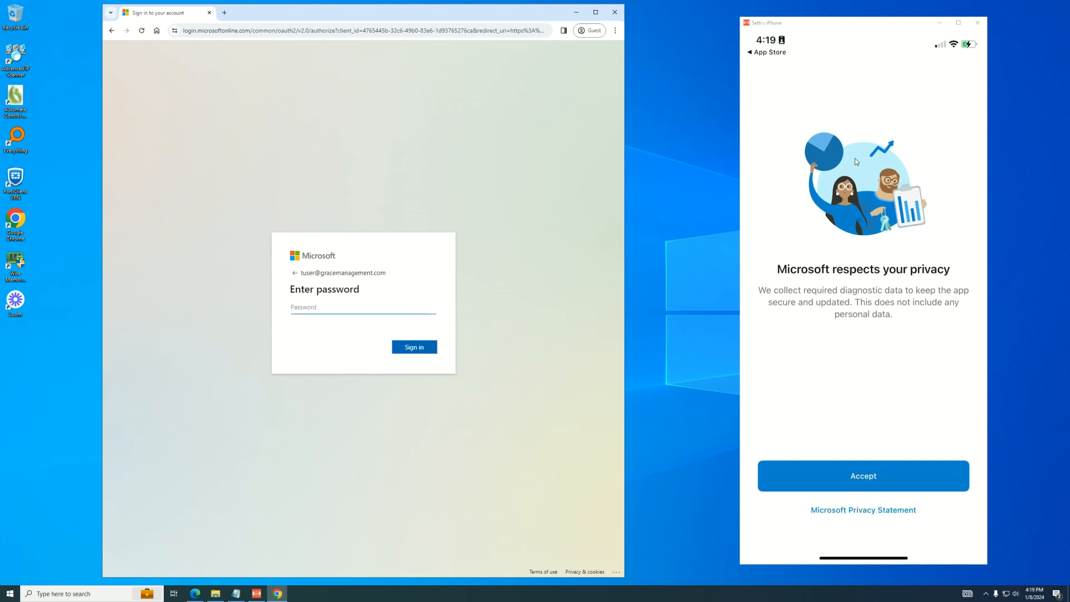
pyautogui.hotkey('alt', 'Tab')
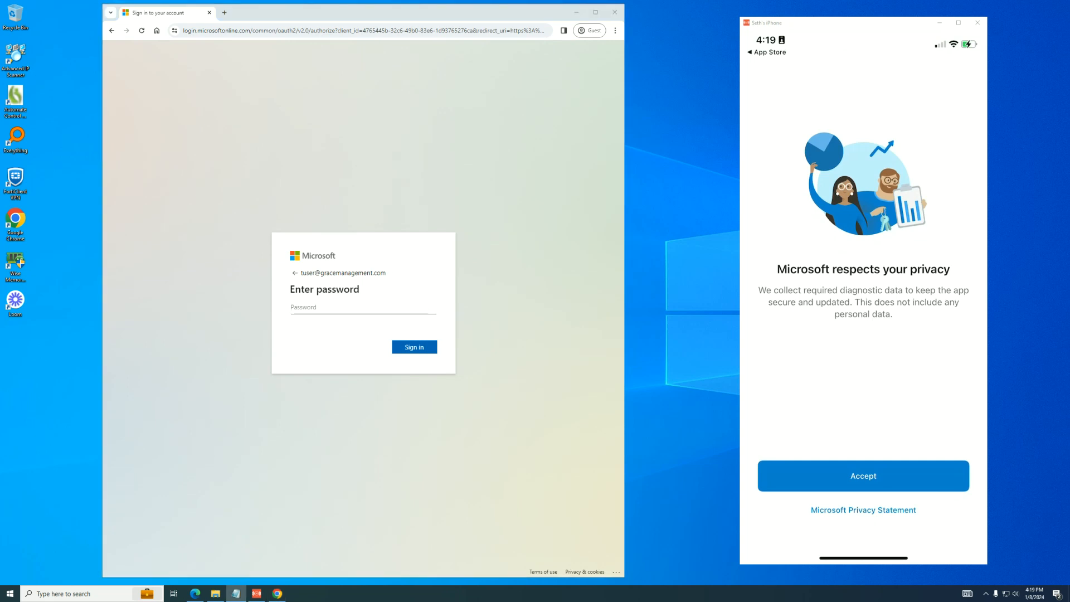
pyautogui.click(361, 308)
pyautogui.hotkey('ctrl', 'v')
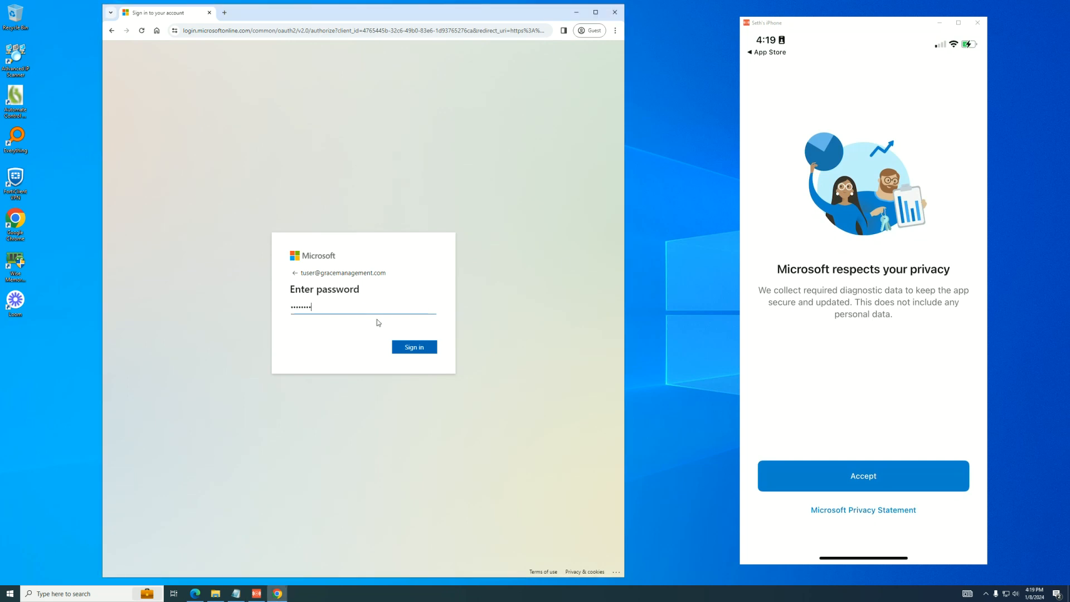
pyautogui.click(408, 347)
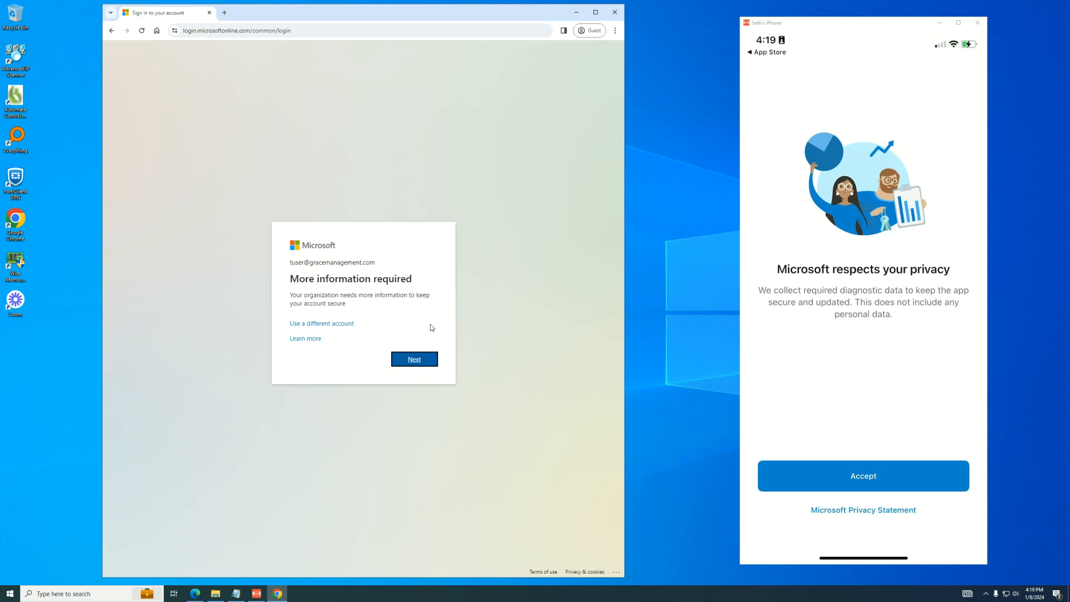
# Advance past 'More information required', 'Start by getting the app' and 'Set up your account' to the QR code.
pyautogui.click(415, 363)
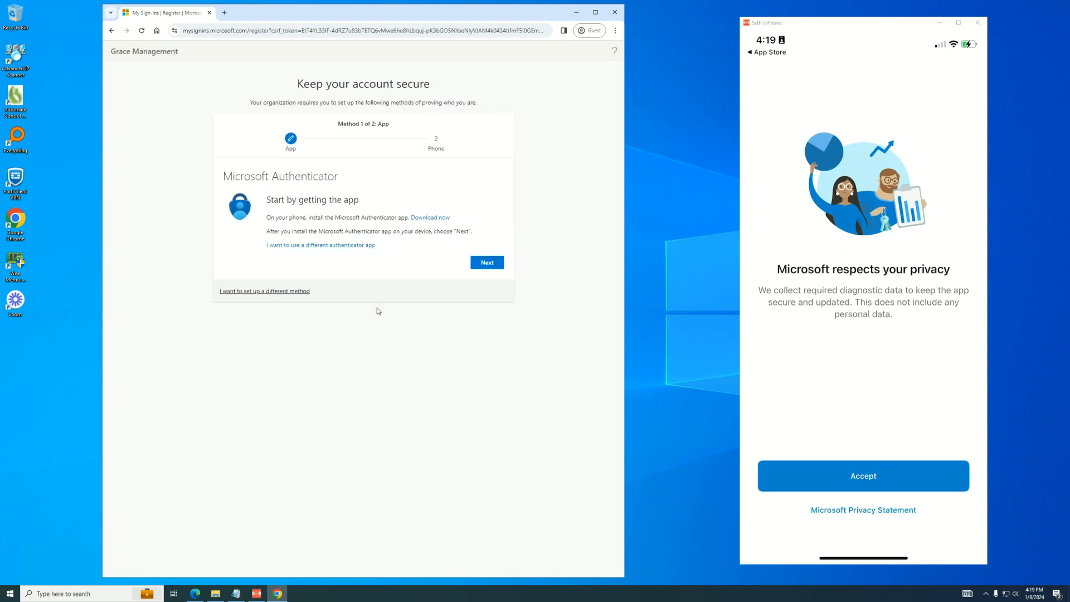
pyautogui.moveTo(269, 199); pyautogui.dragTo(366, 204)
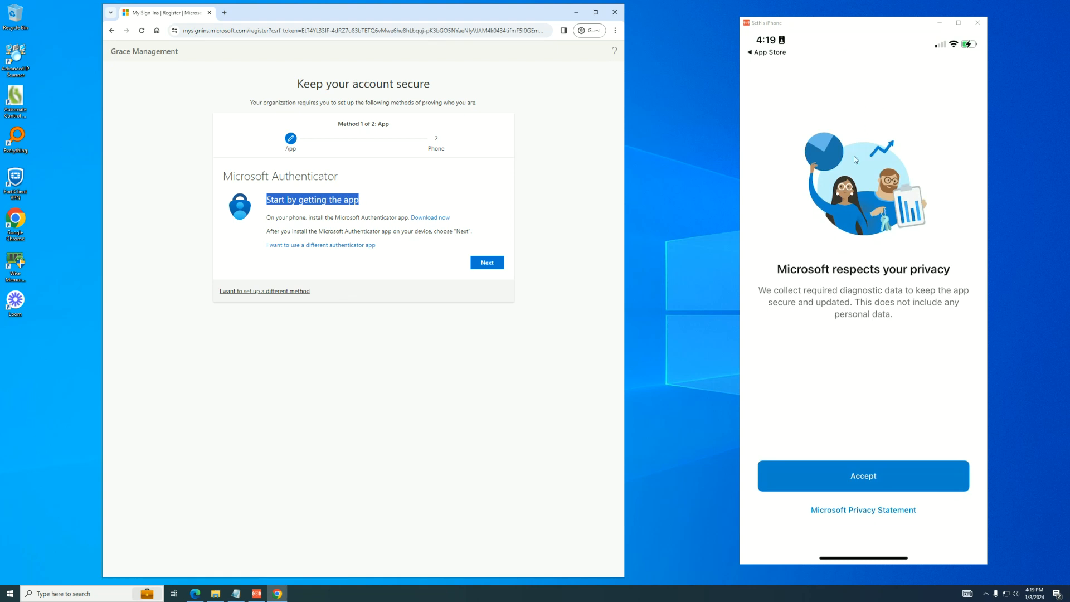
pyautogui.click(496, 263)
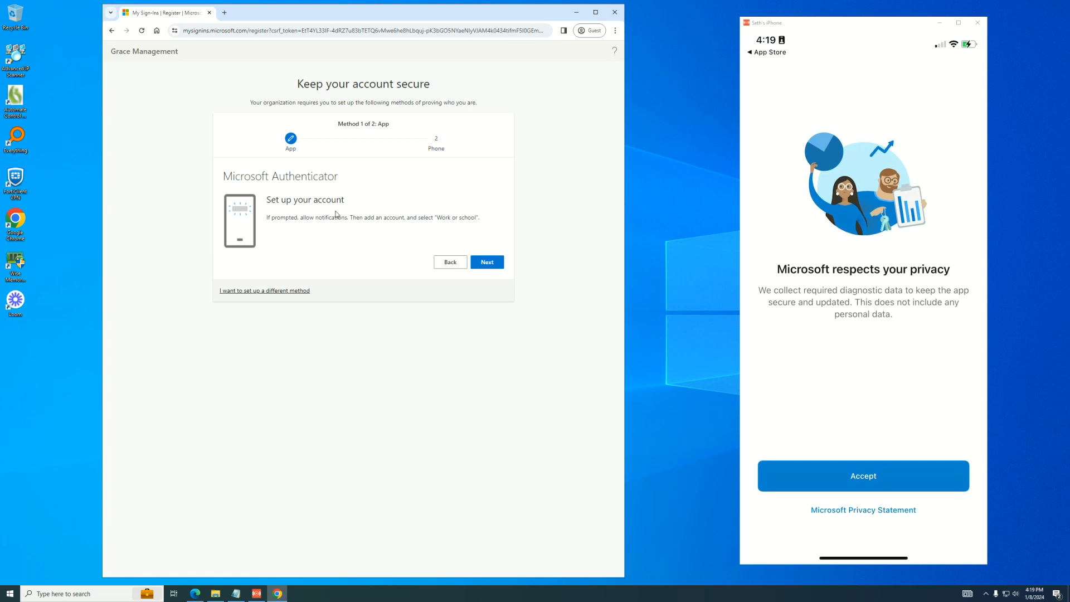
pyautogui.click(489, 263)
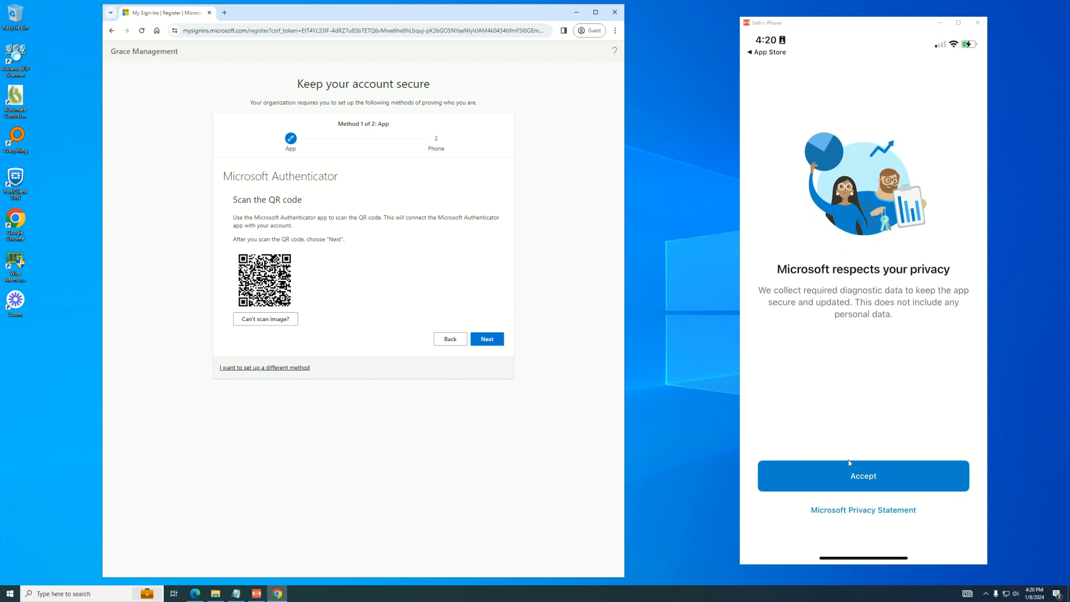
# Accept Authenticator's privacy notice, decline usage data sharing, and choose to scan a QR code.
pyautogui.click(861, 478)
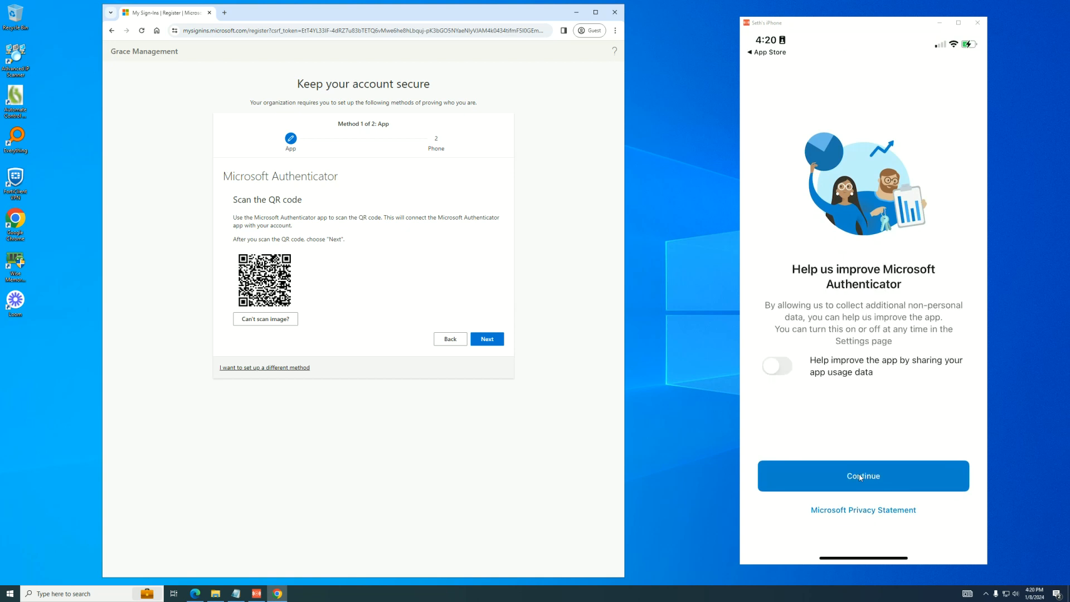
pyautogui.click(872, 479)
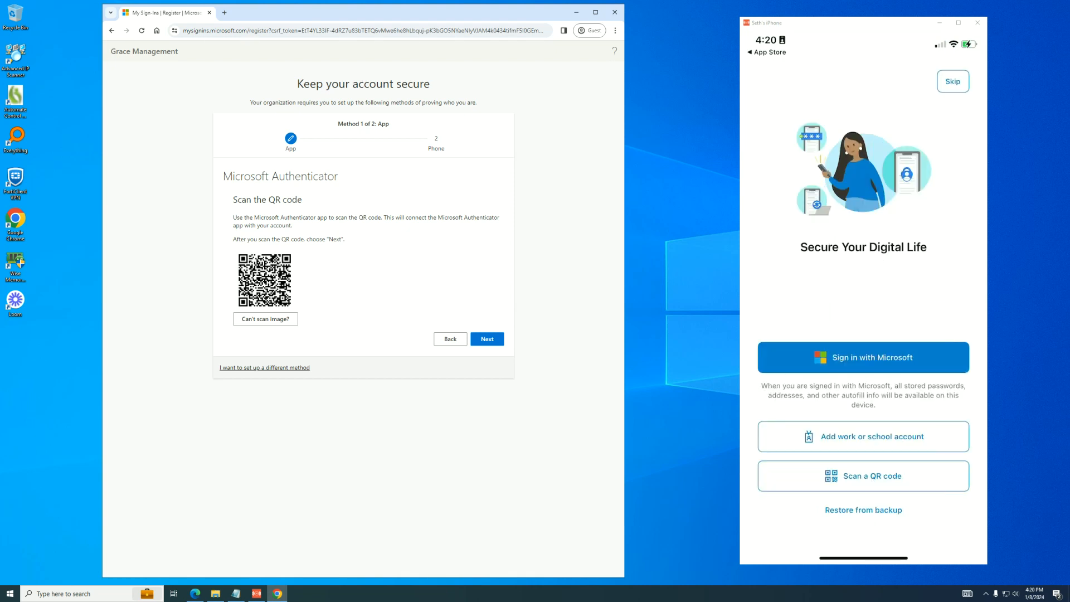
pyautogui.click(880, 476)
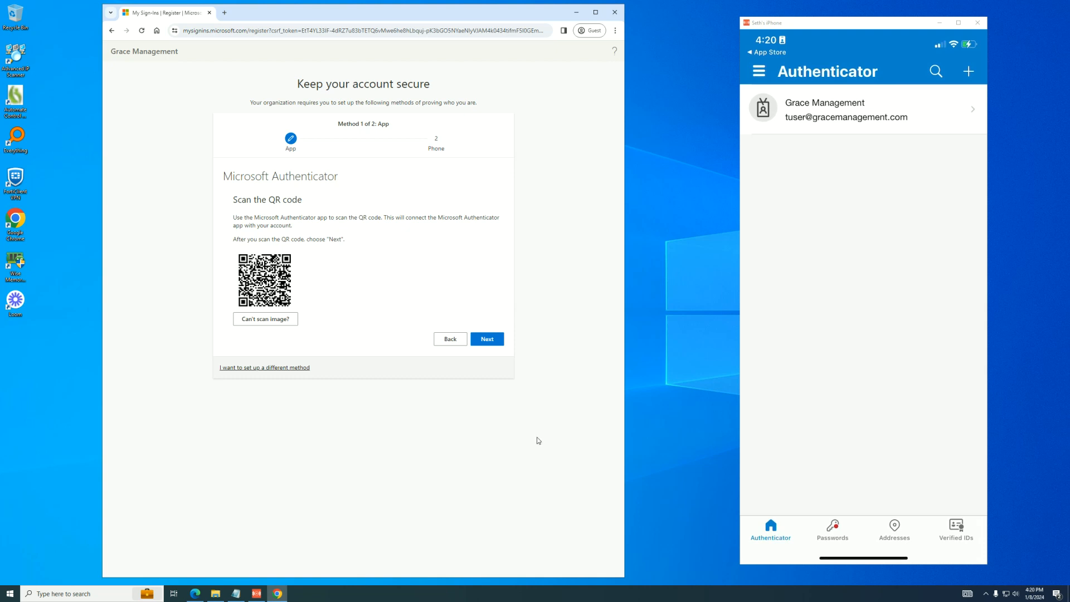
# Confirm the QR scan on the web page, then approve the phone's test sign-in with the displayed number.
pyautogui.click(495, 339)
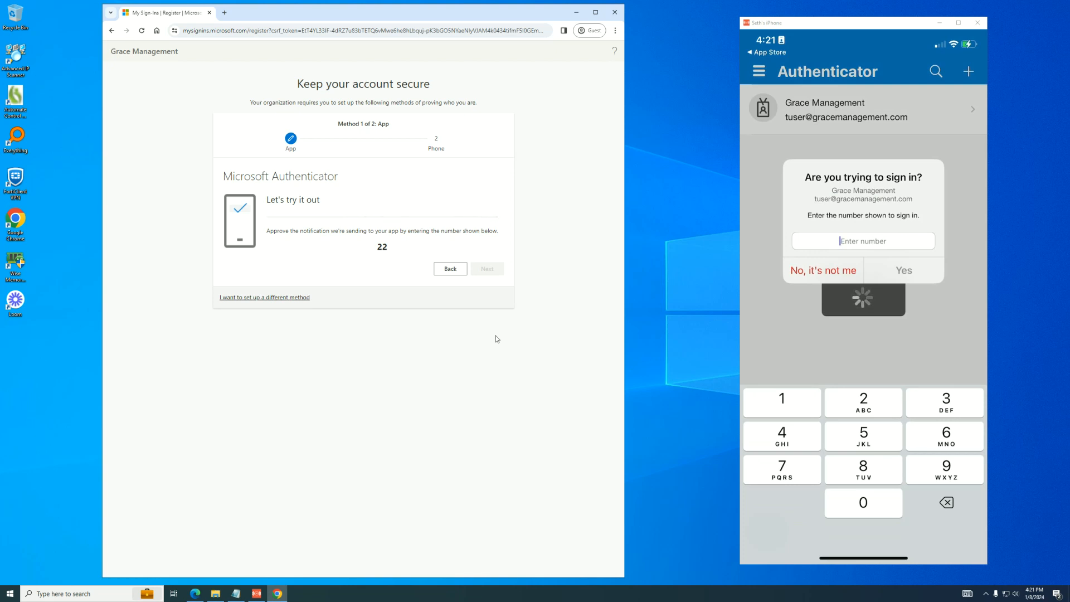
pyautogui.moveTo(300, 231); pyautogui.dragTo(377, 250)
pyautogui.click(377, 250)
pyautogui.click(875, 402)
pyautogui.click(875, 401)
pyautogui.click(919, 271)
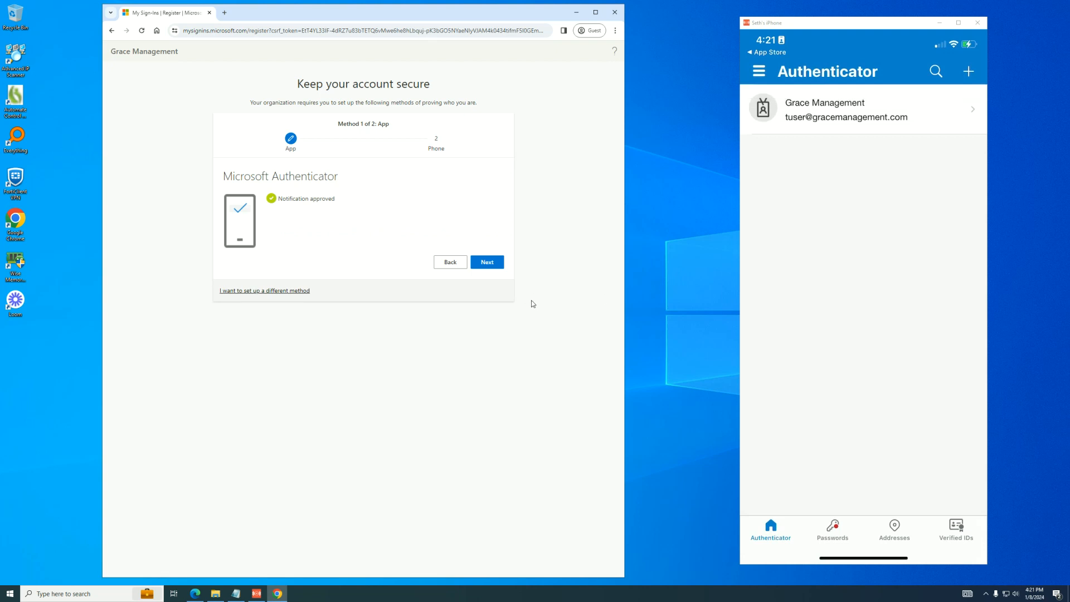
# Register the phone number for SMS and verify it with the texted code.
pyautogui.click(501, 267)
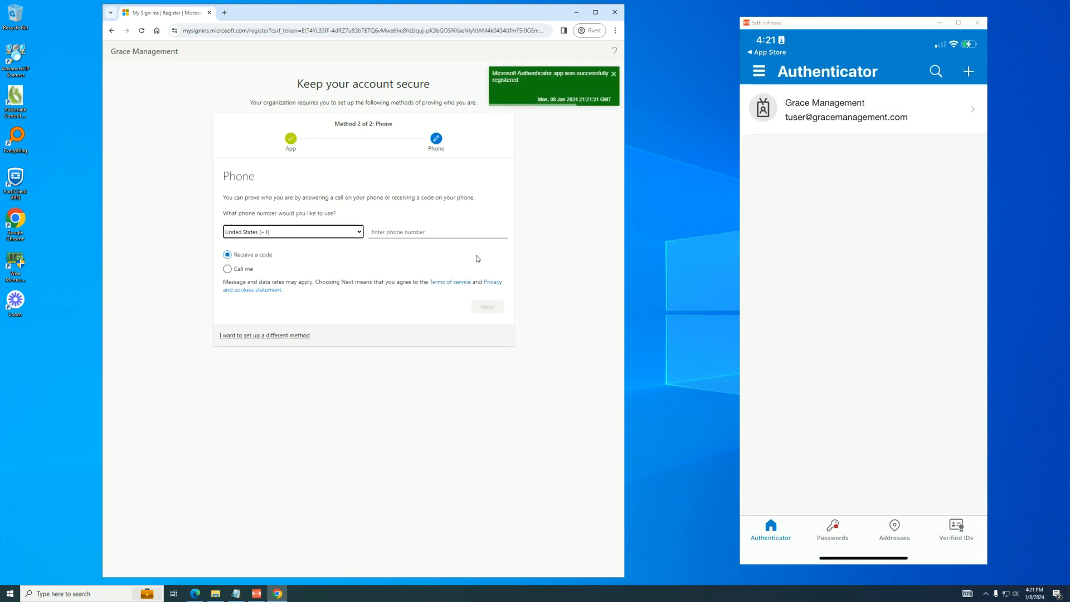
pyautogui.click(441, 233)
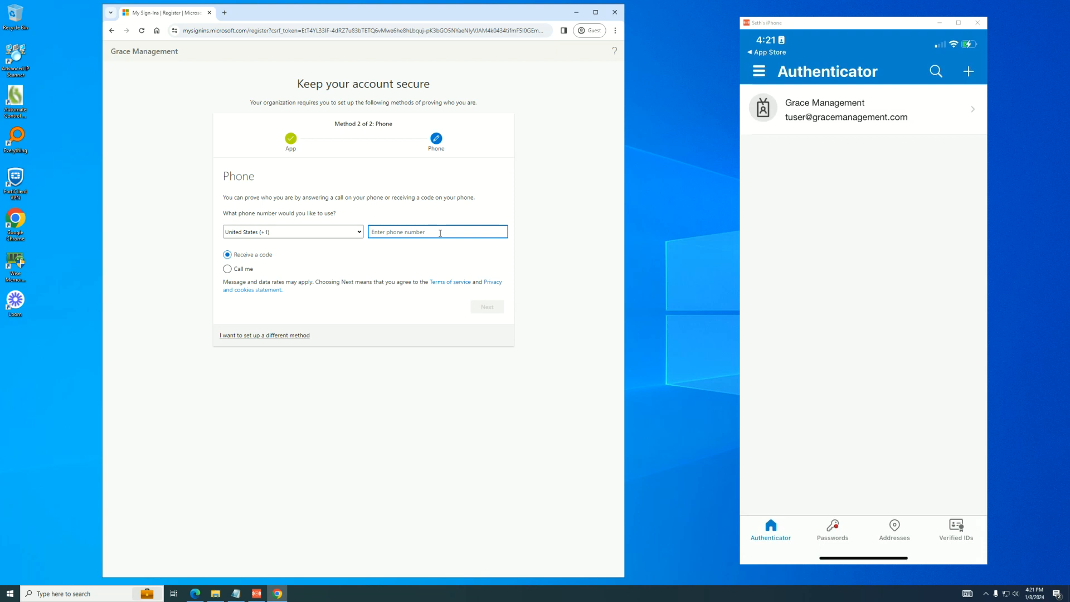
pyautogui.click(491, 310)
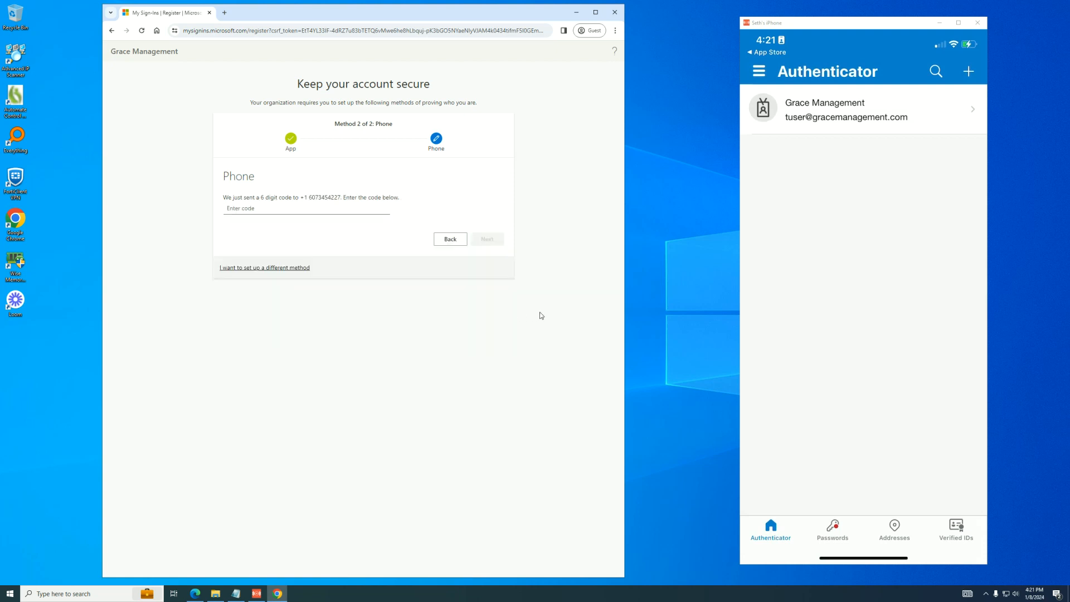
pyautogui.click(369, 210)
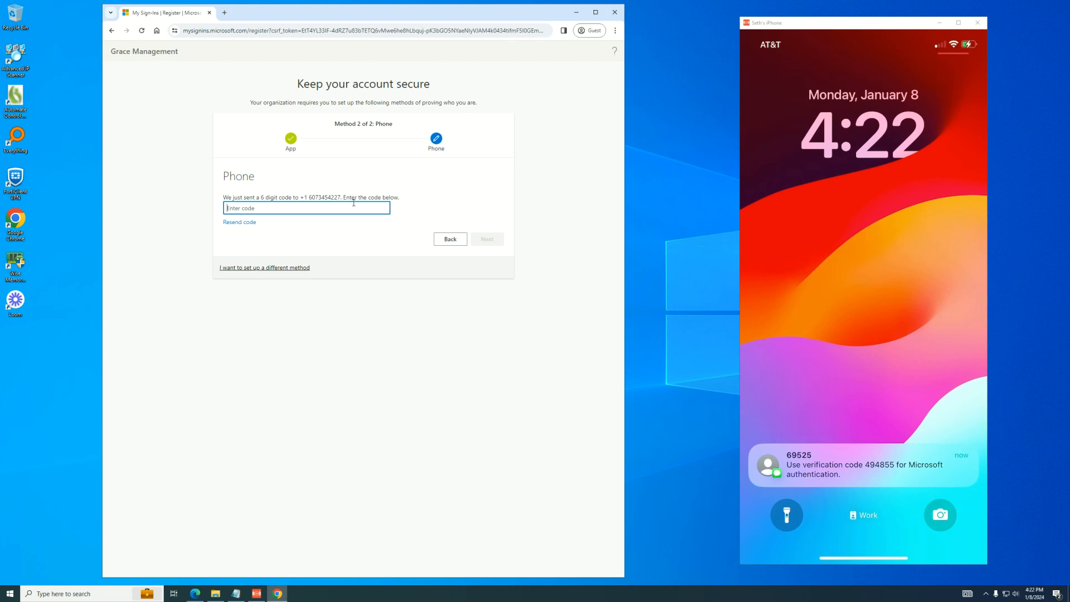
pyautogui.click(495, 243)
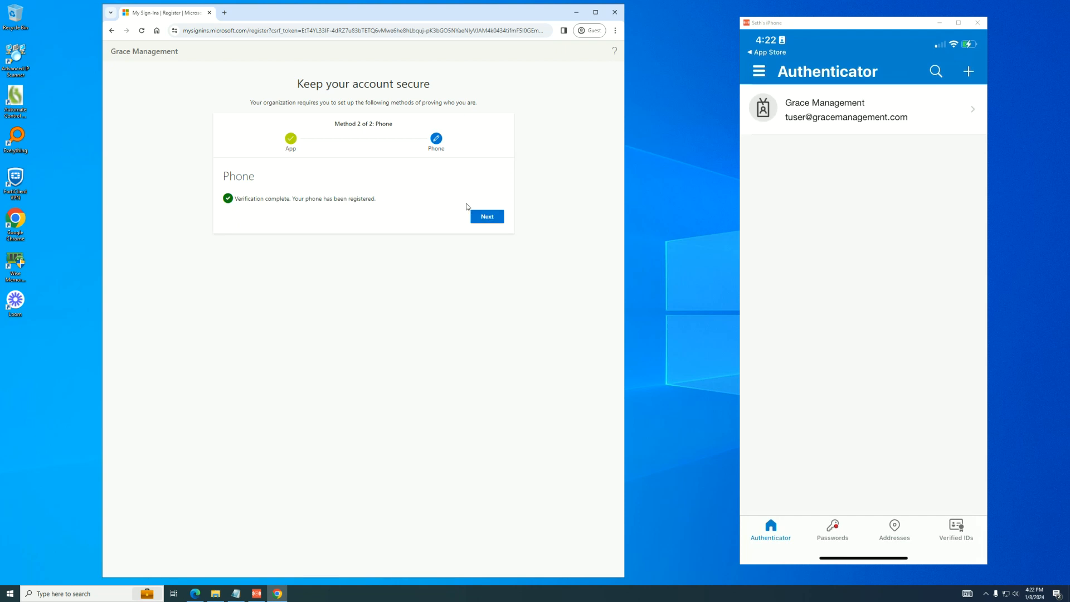
# Finish security setup, then replace the expired password, pasting the current one from Notepad.
pyautogui.click(494, 221)
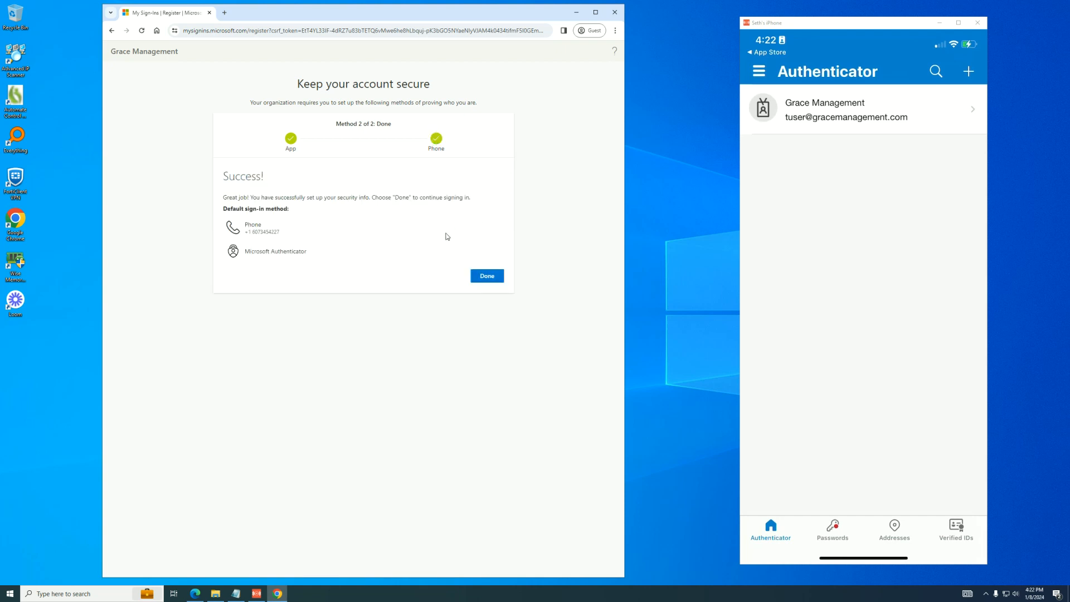
pyautogui.click(488, 276)
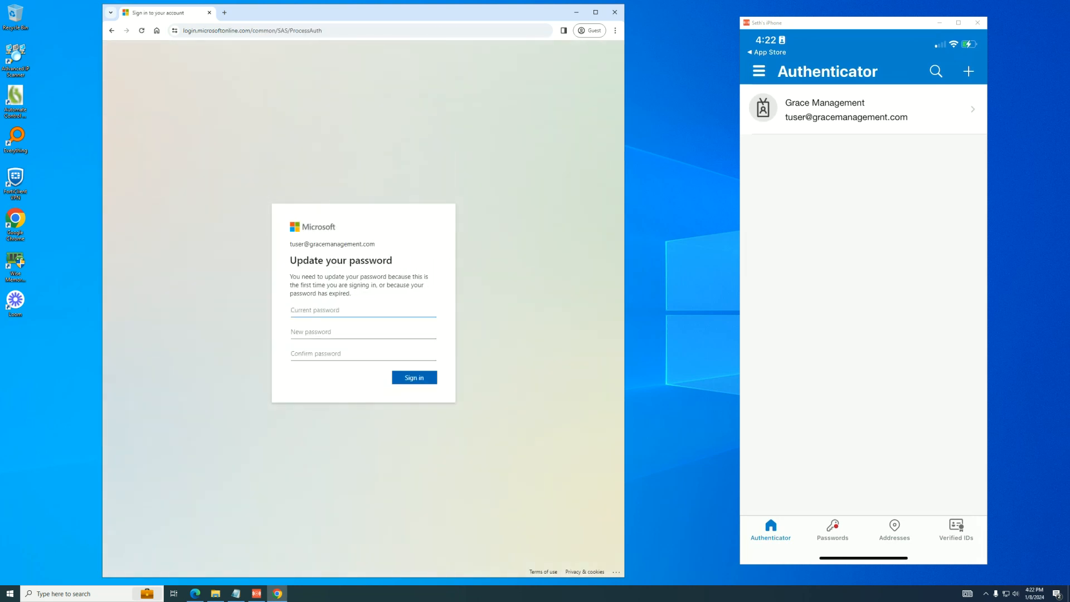
pyautogui.hotkey('alt', 'Tab')
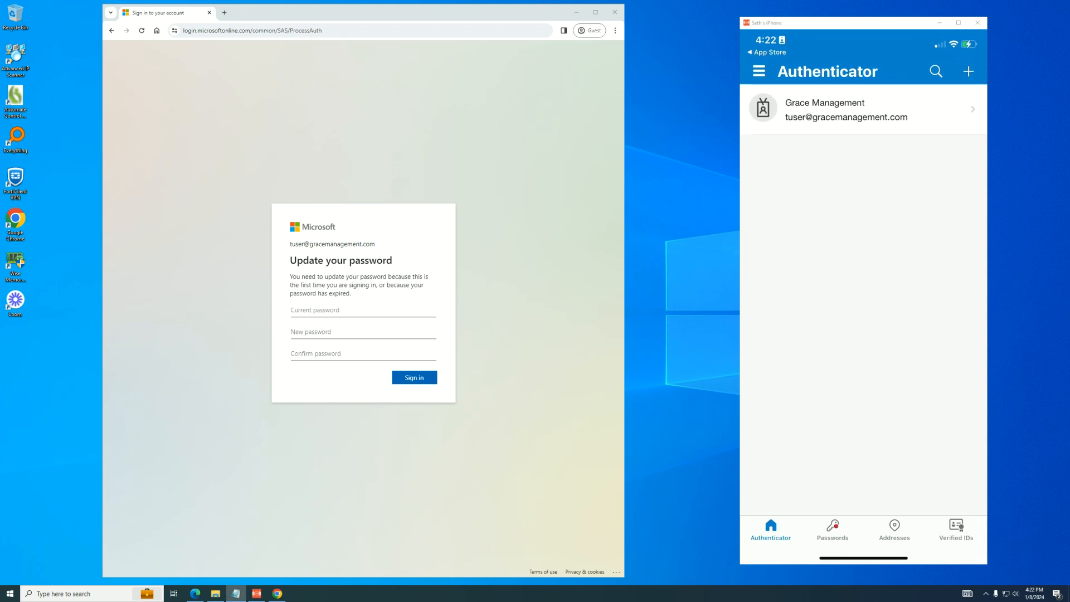
pyautogui.click(350, 312)
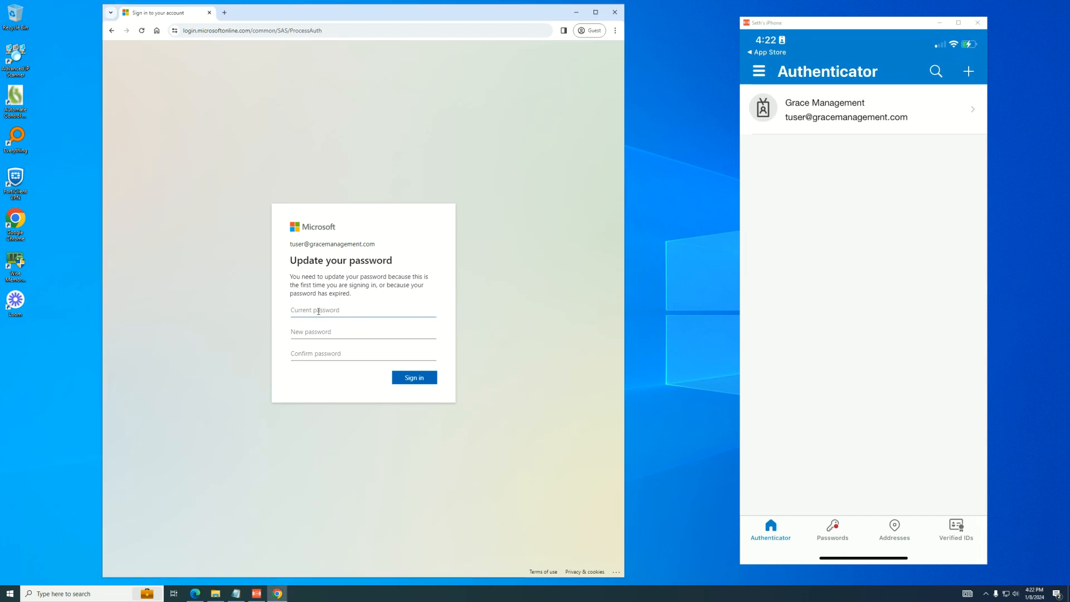
pyautogui.hotkey('ctrl', 'v')
pyautogui.write('•••••••••••••••')
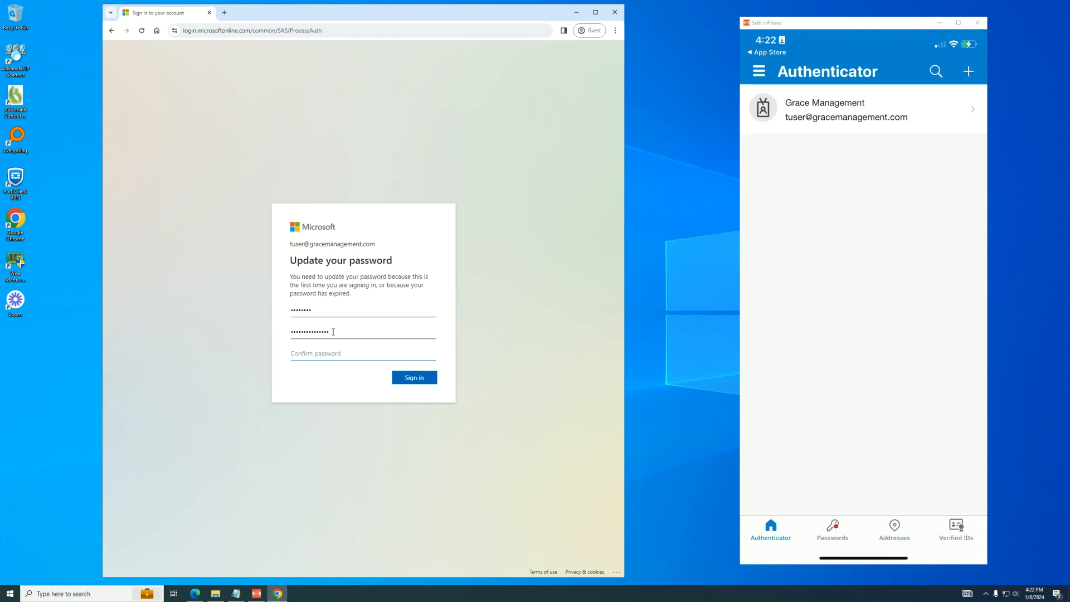
pyautogui.write('••••••••••••••')
pyautogui.press('Return')
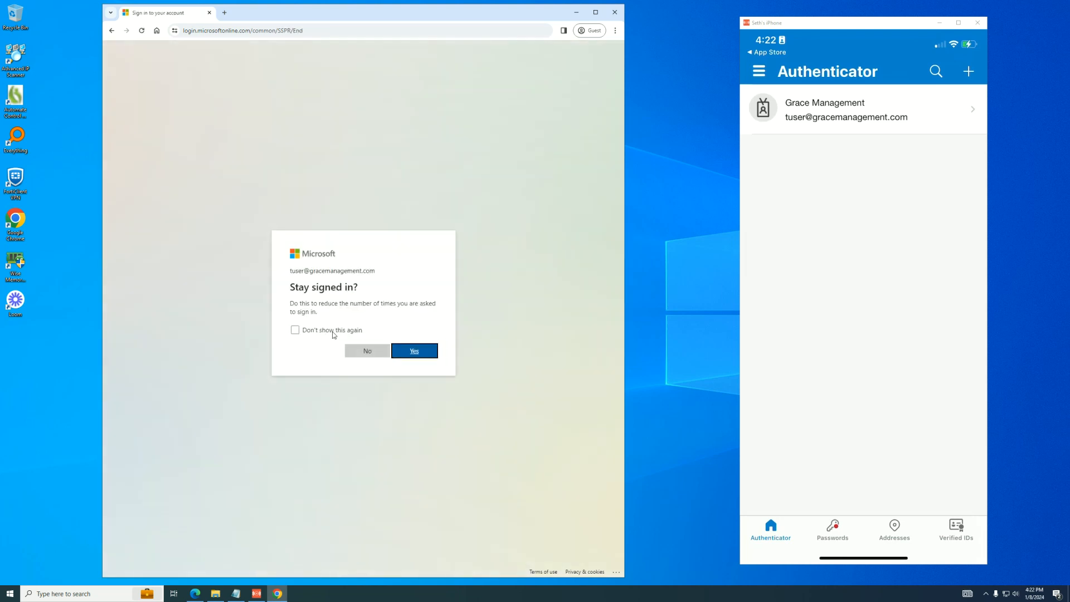
# Choose Yes to stay signed in and close the 'Introducing Microsoft Feed' popup.
pyautogui.click(417, 351)
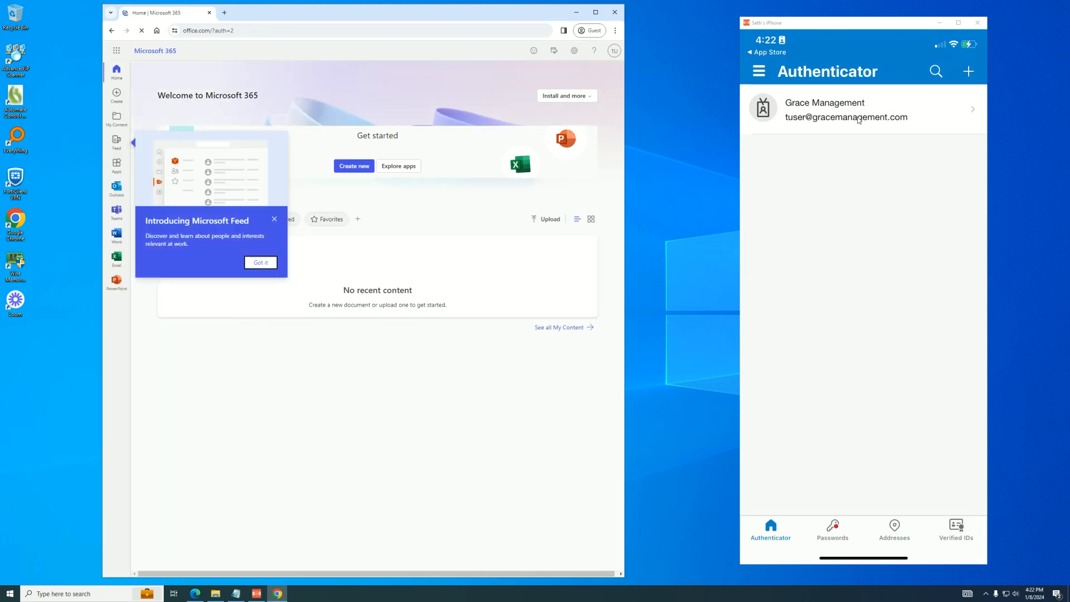
pyautogui.moveTo(849, 26); pyautogui.dragTo(843, 22)
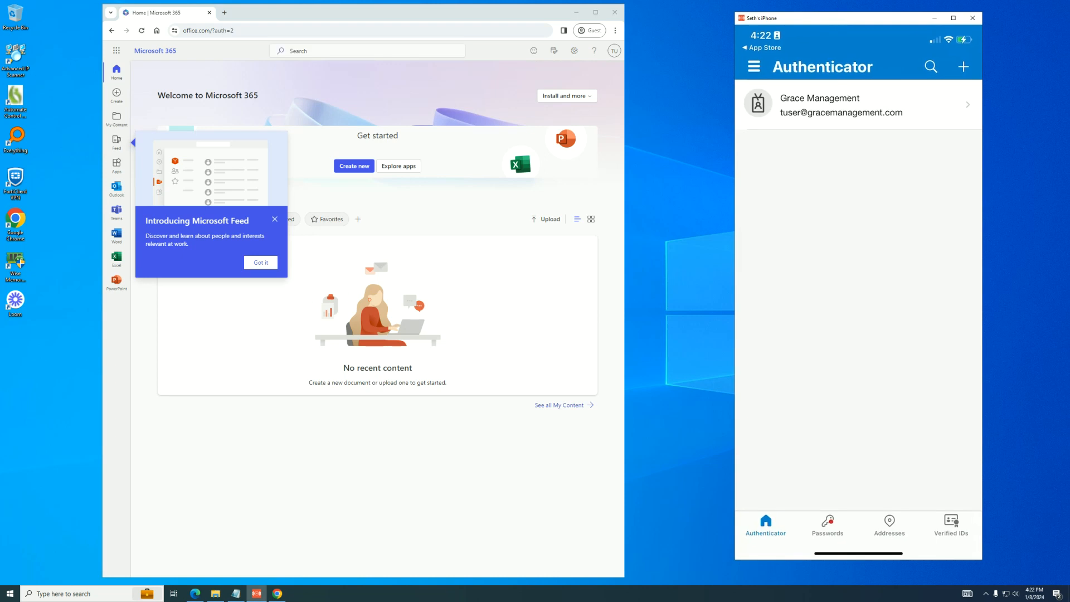
pyautogui.click(276, 220)
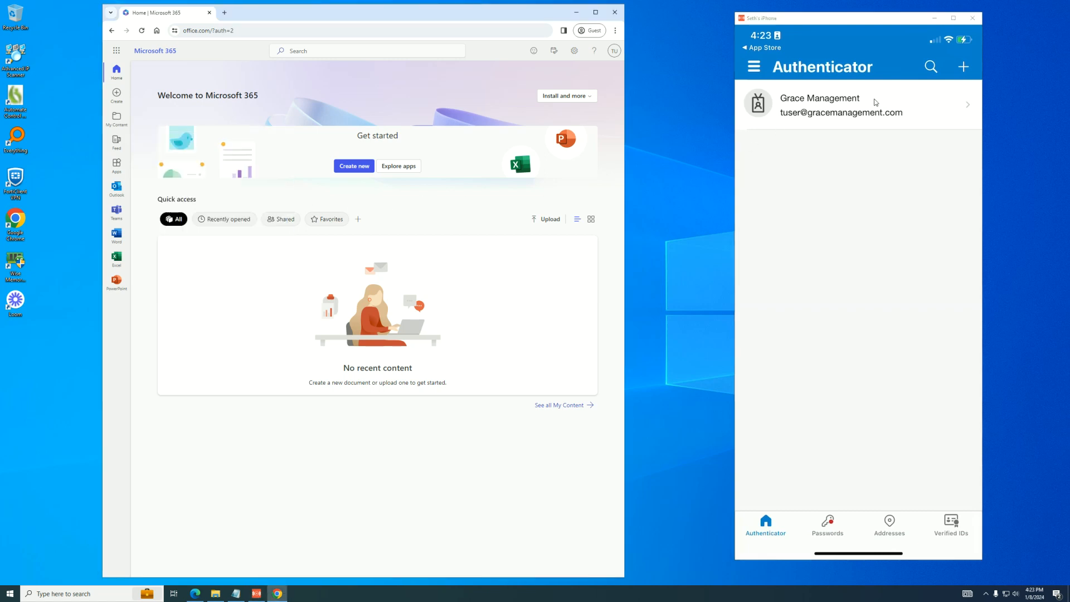